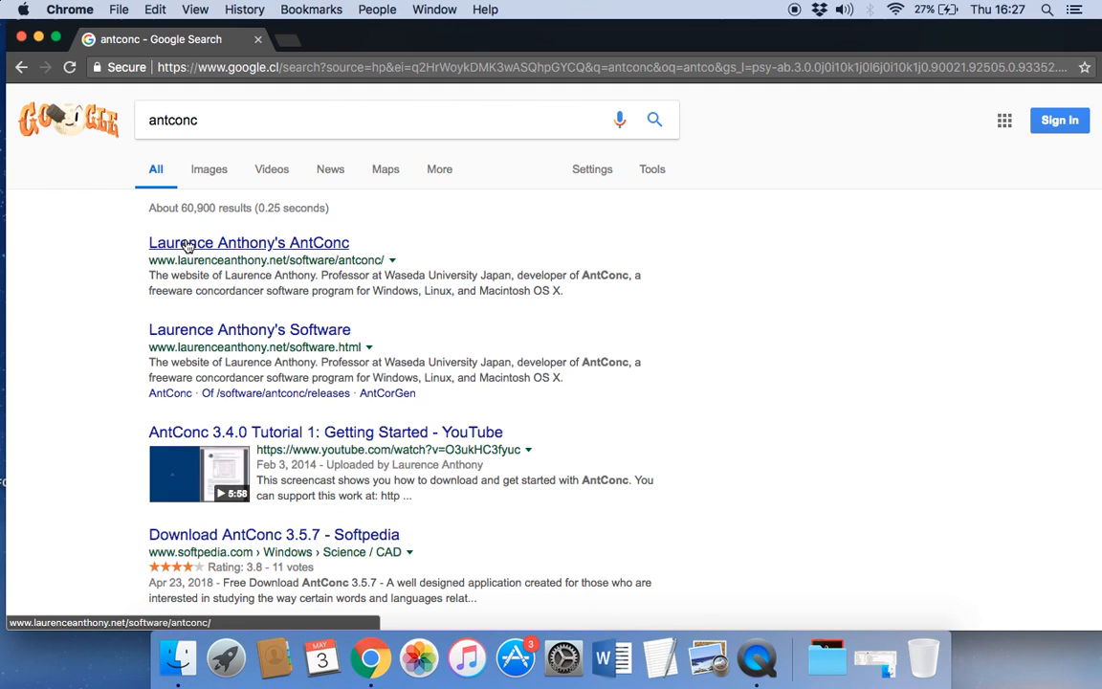
# Open the AntConc homepage from the search results and download the Macintosh OS X 10.6-10.12 (3.5.7) release
pyautogui.click(187, 247)
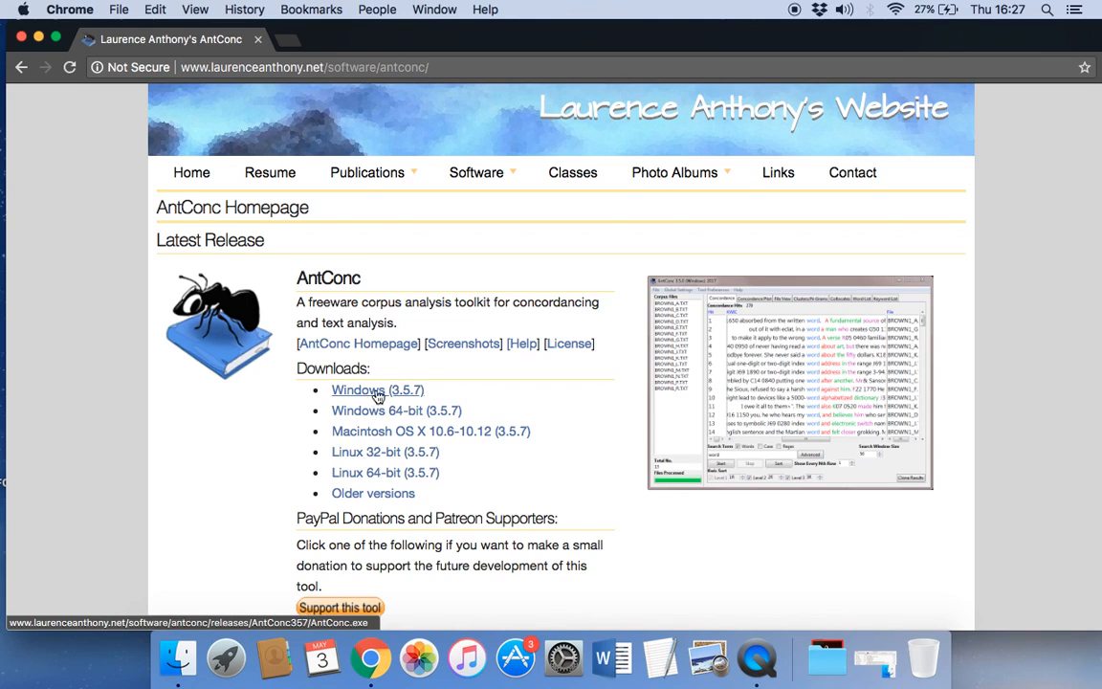
pyautogui.click(386, 435)
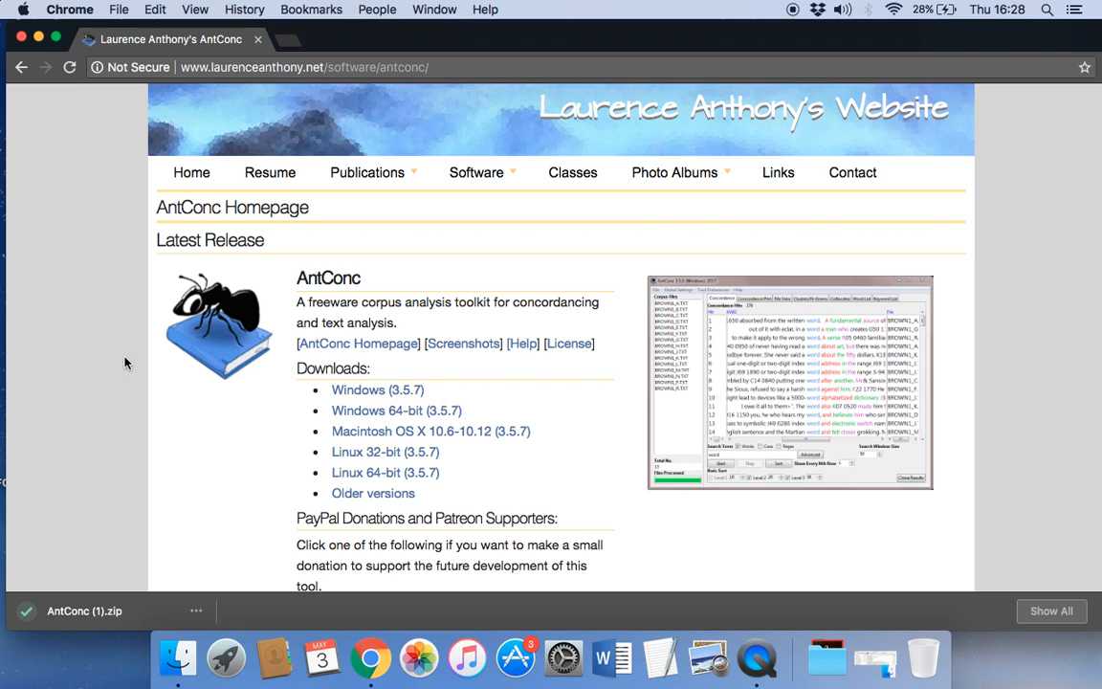
# Minimize the browser, launch AntConc from the Applications folder and reposition its window so the Scripts folder on the desktop is reachable
pyautogui.click(840, 651)
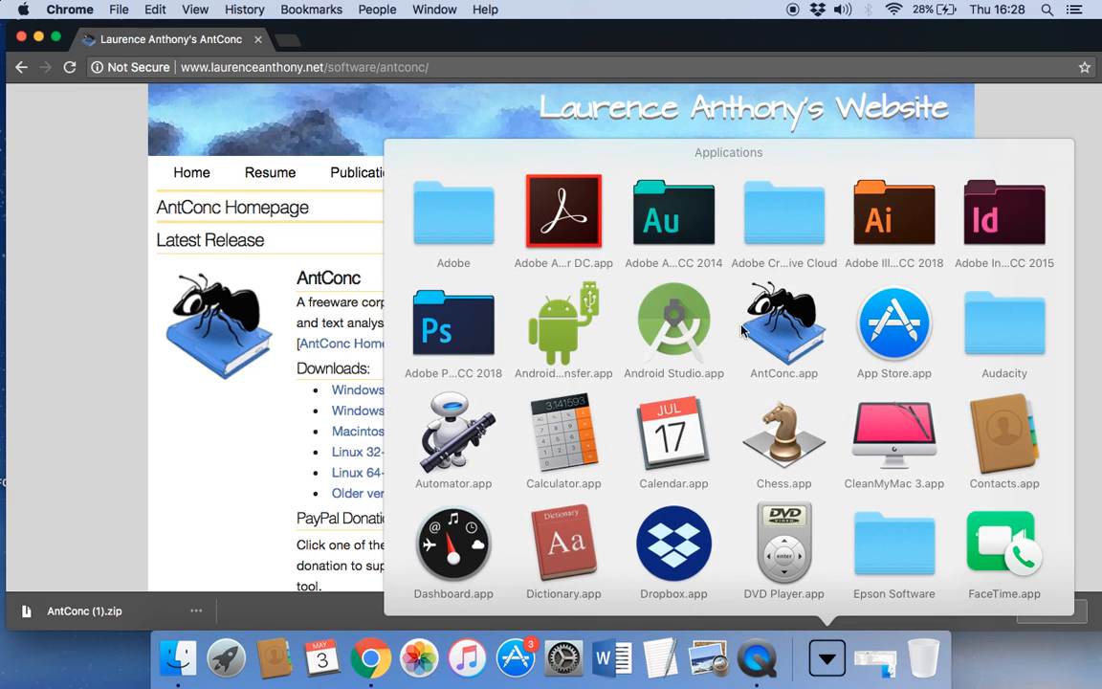
pyautogui.click(38, 37)
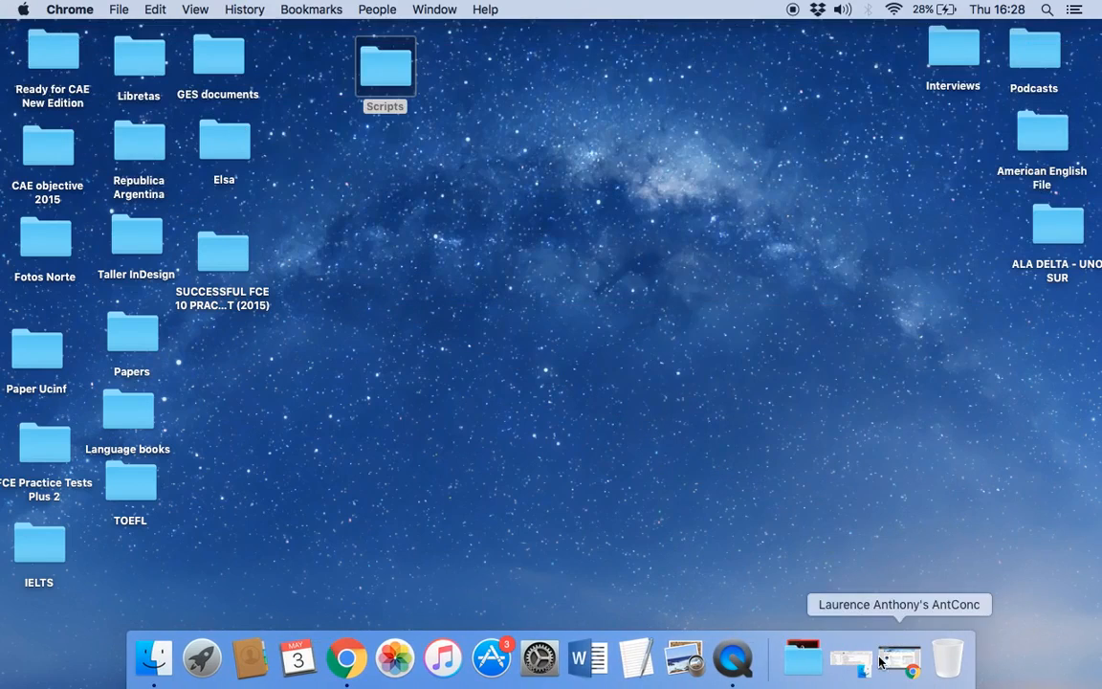
pyautogui.click(803, 658)
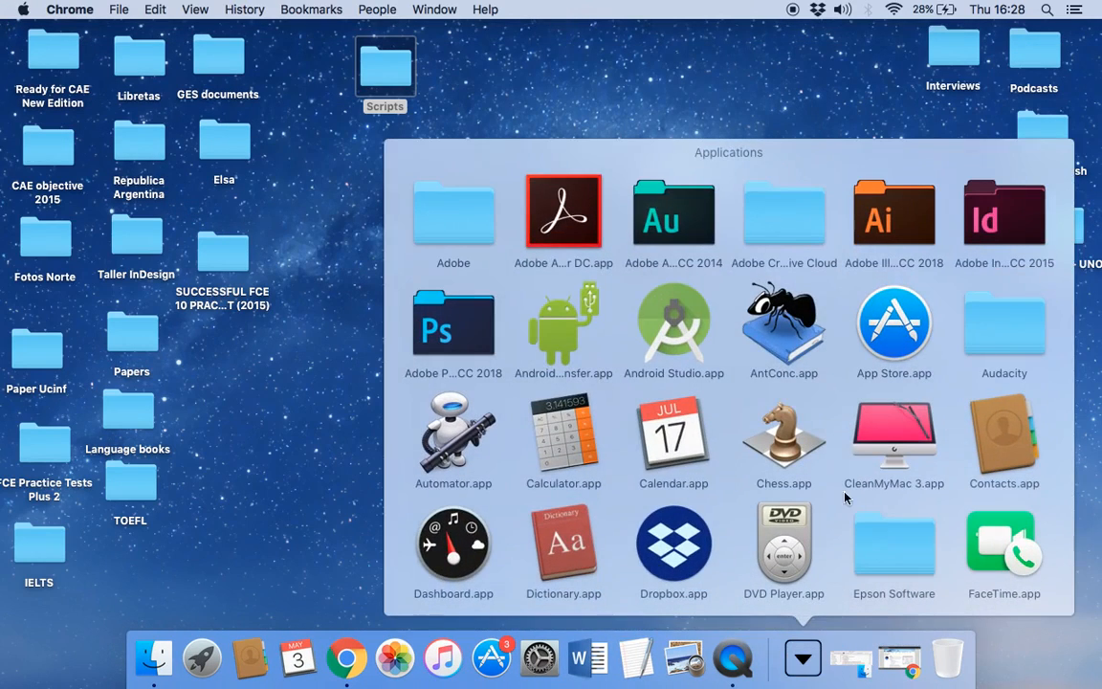
pyautogui.click(786, 327)
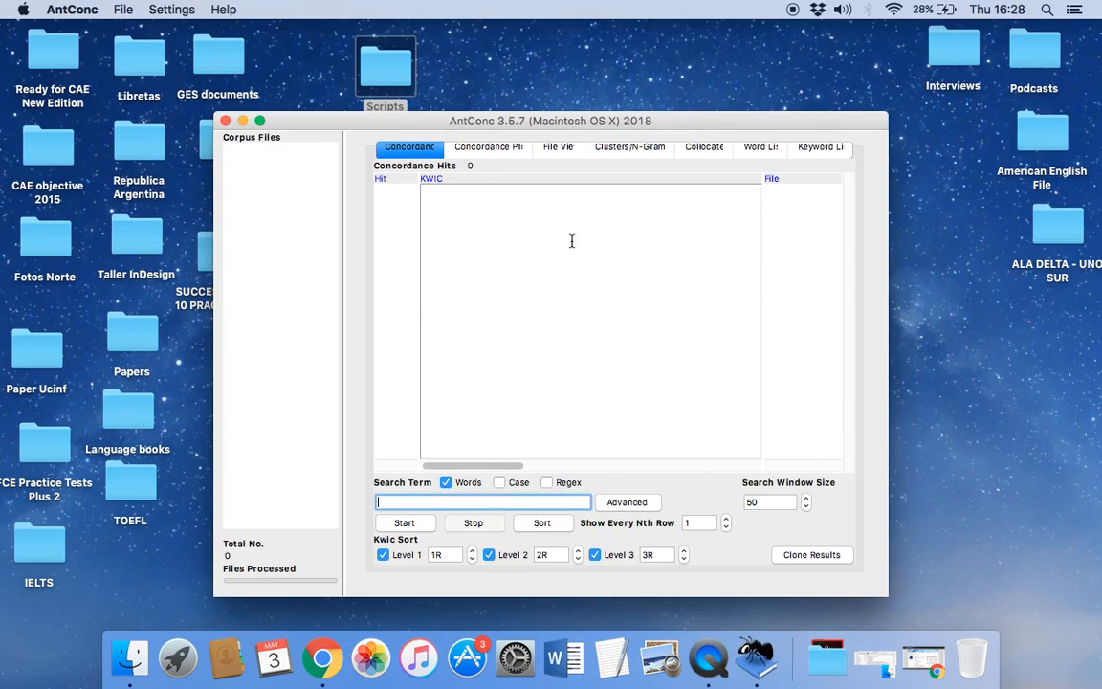
pyautogui.moveTo(574, 127); pyautogui.dragTo(596, 92)
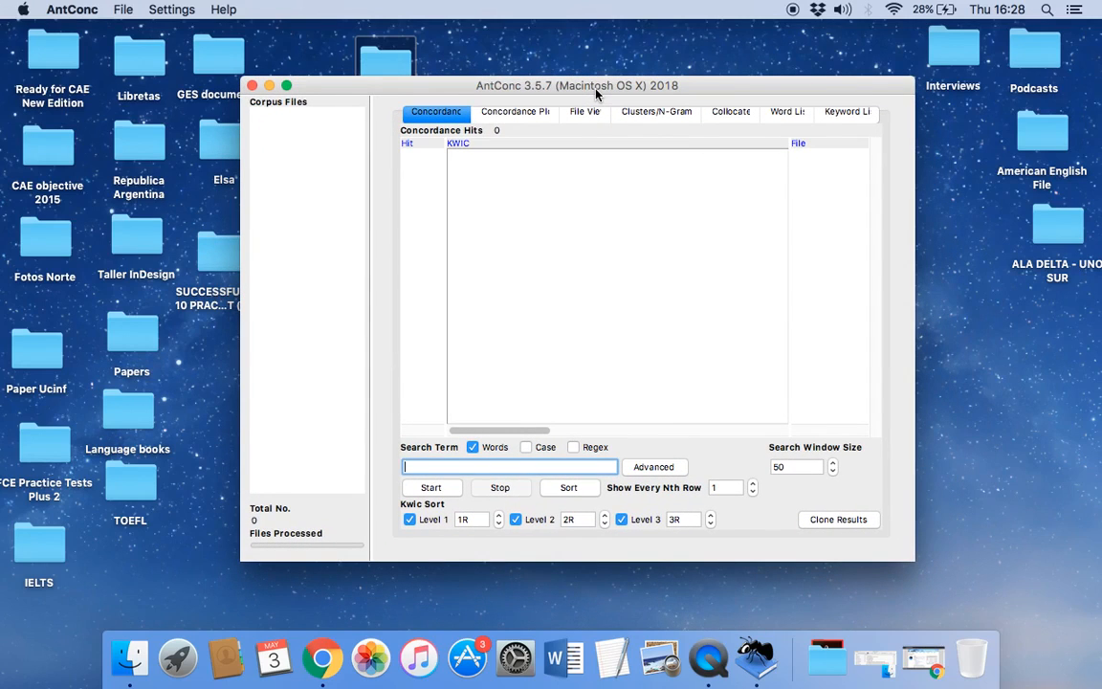
pyautogui.moveTo(596, 93); pyautogui.dragTo(633, 134)
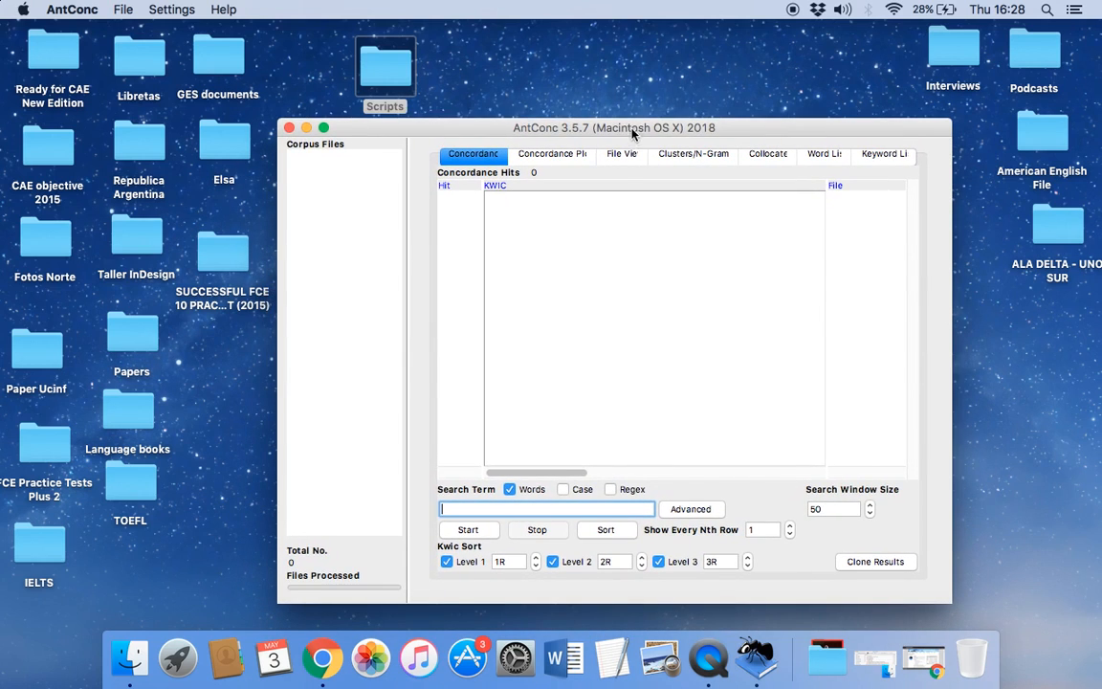
# Examine which series folders the Scripts folder on the desktop contains, close it and return to AntConc
pyautogui.click(399, 69)
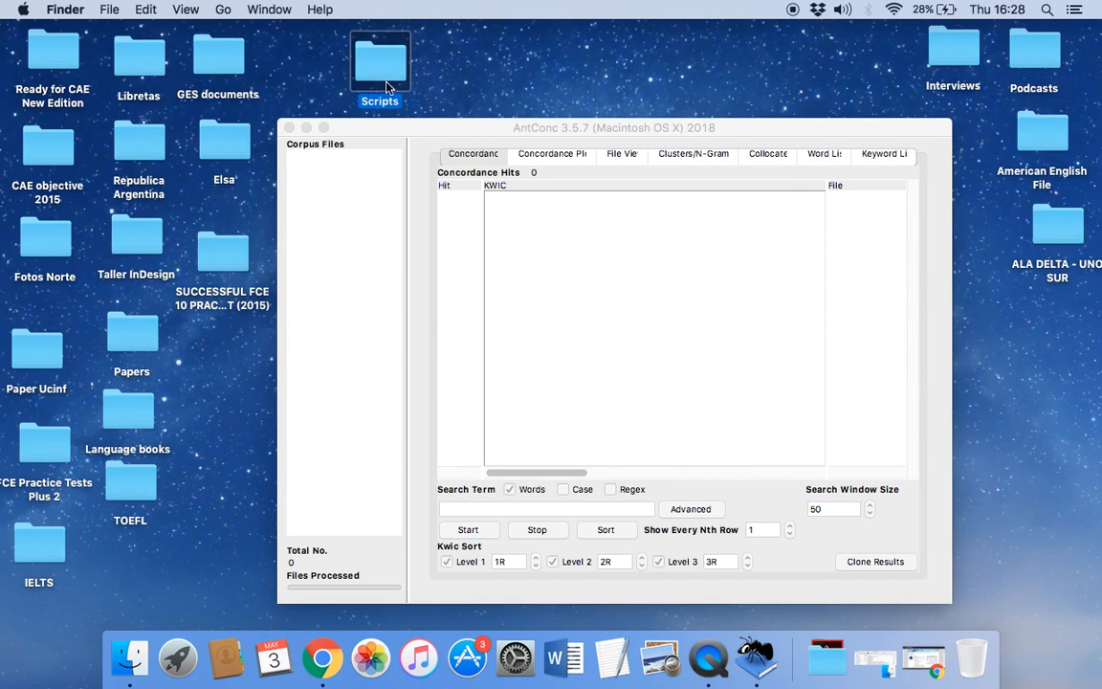
pyautogui.doubleClick(382, 67)
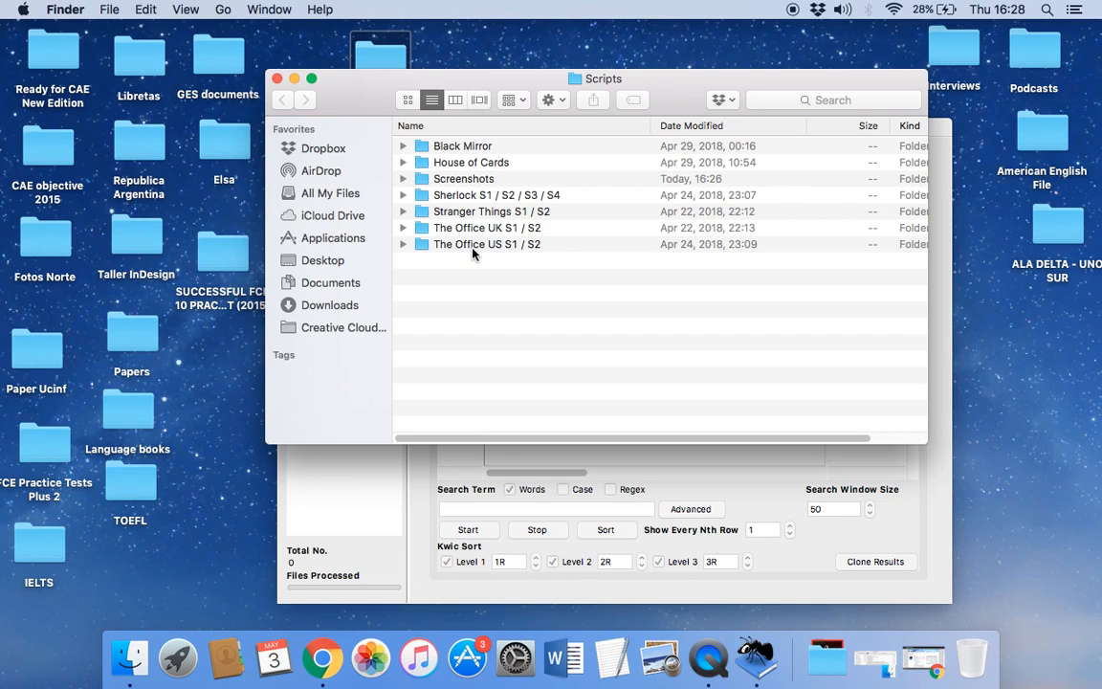
pyautogui.click(276, 79)
pyautogui.click(347, 152)
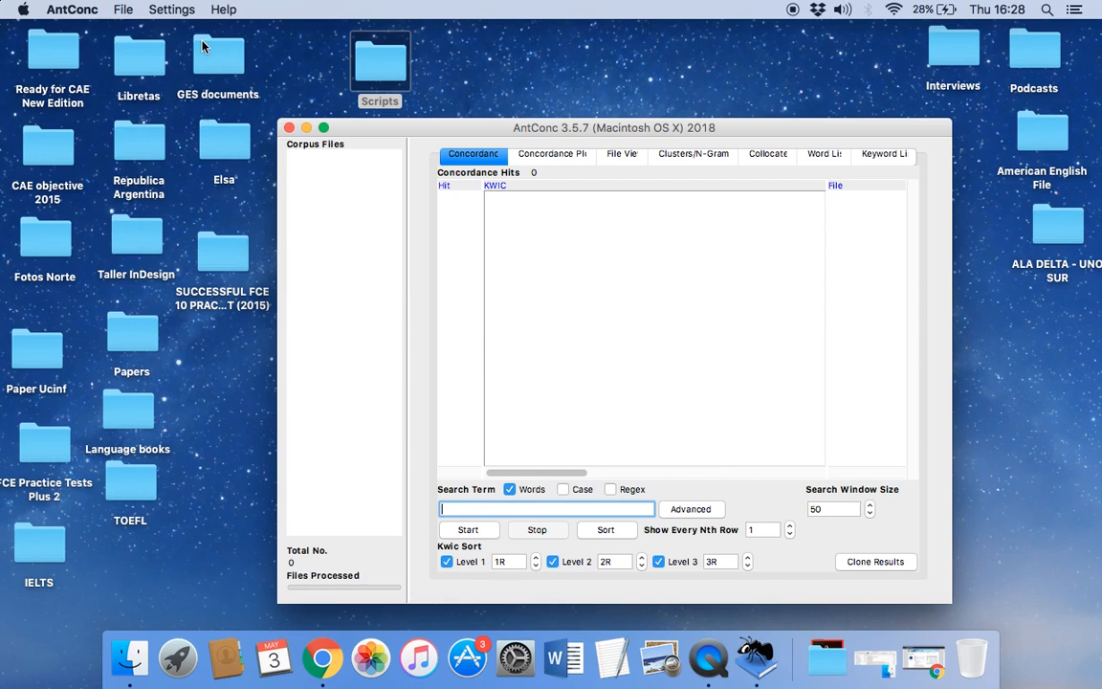
# Load the House of Cards directory from the Scripts folder as corpus files
pyautogui.click(123, 9)
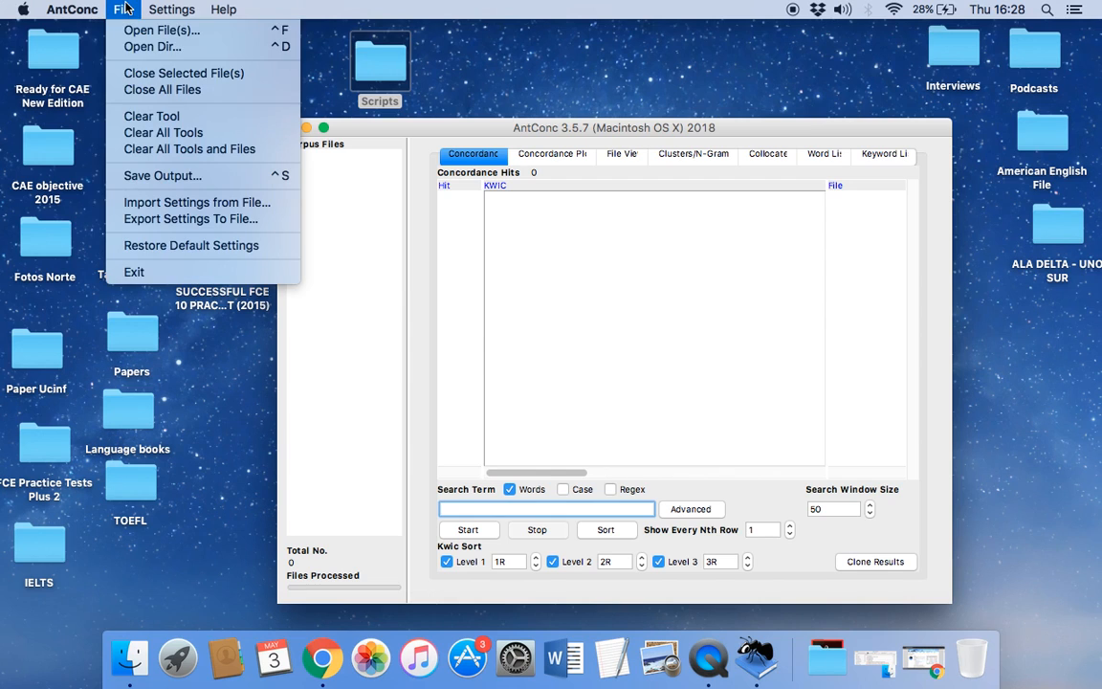
pyautogui.click(138, 48)
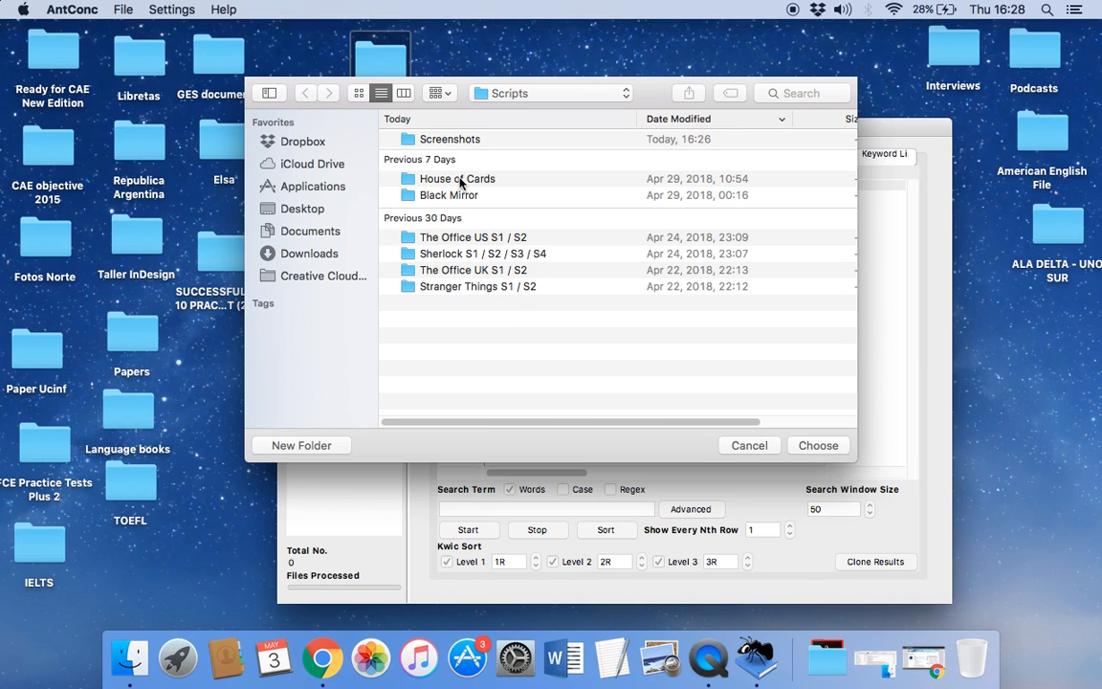
pyautogui.click(456, 180)
pyautogui.click(816, 444)
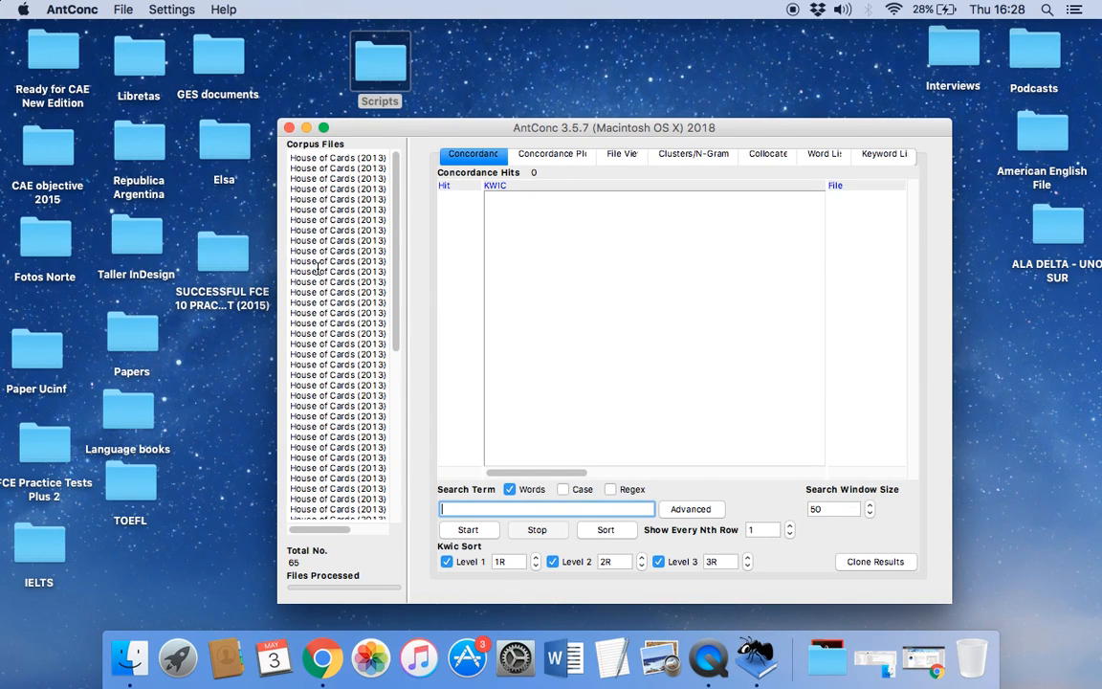
# Add the Black Mirror directory to the corpus files
pyautogui.click(122, 10)
pyautogui.click(145, 44)
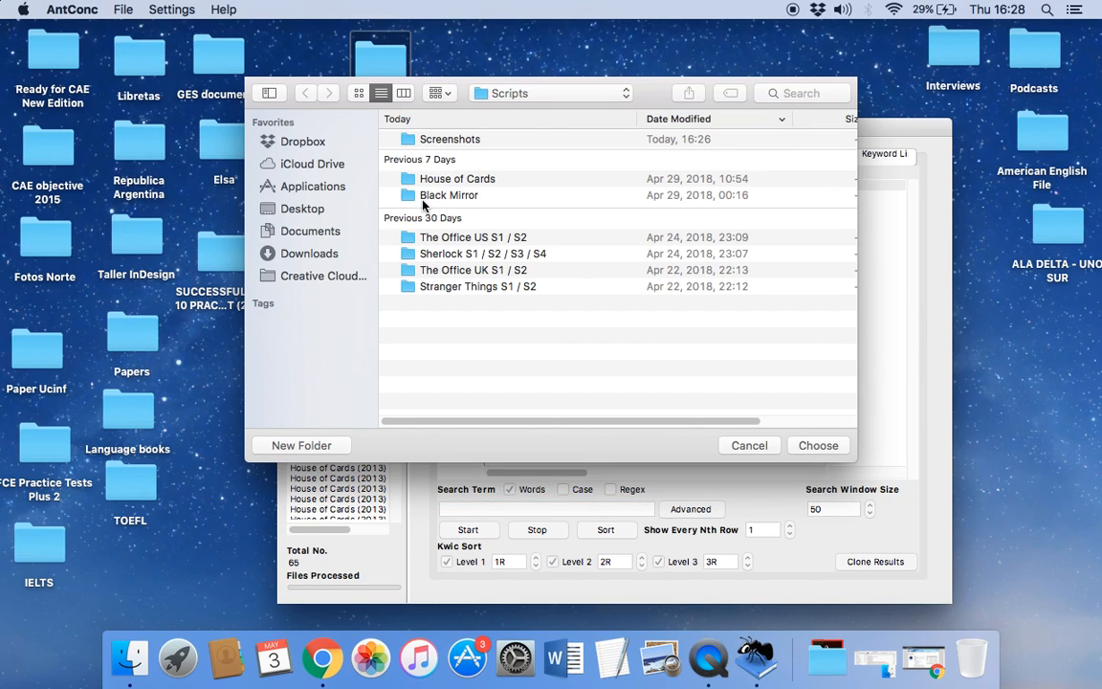
pyautogui.click(423, 196)
pyautogui.click(813, 445)
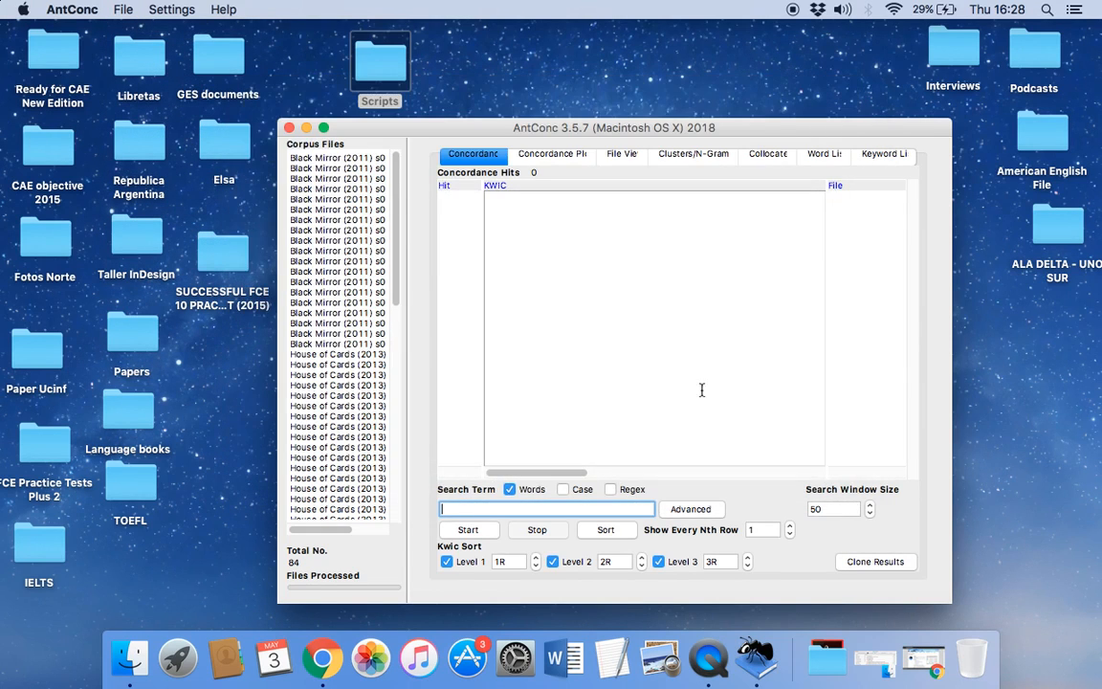
# Add the directory The Office US S1 / S2 to the corpus files
pyautogui.click(124, 10)
pyautogui.click(135, 44)
pyautogui.click(509, 239)
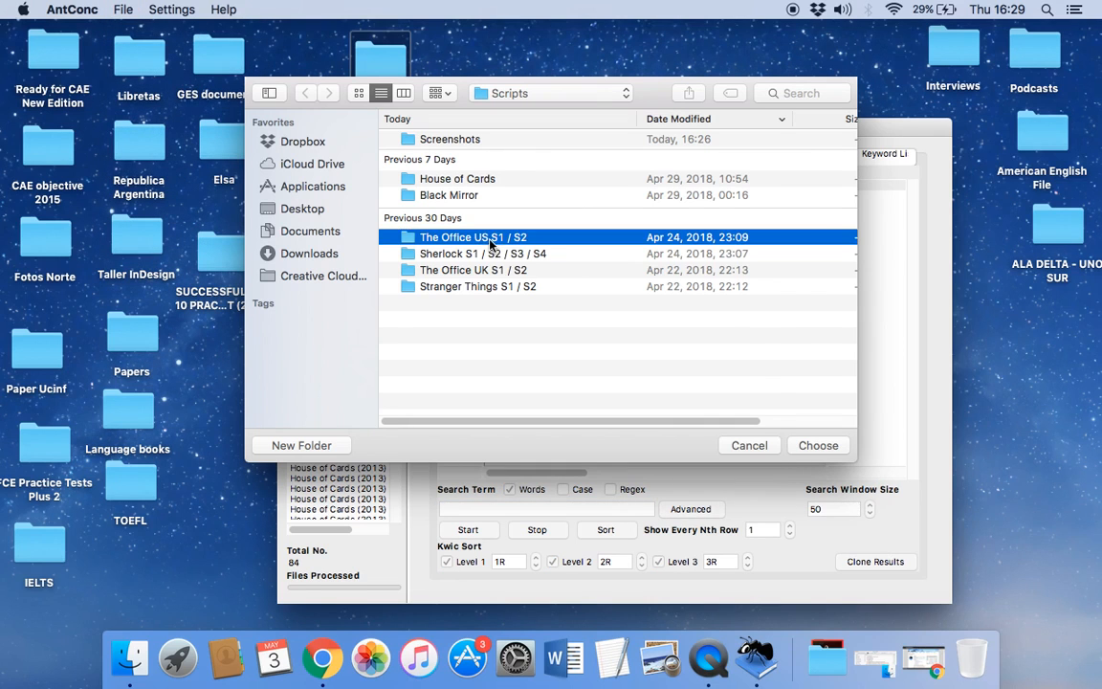
pyautogui.click(812, 446)
# Add the directory Sherlock S1 / S2 / S3 / S4 to the corpus files
pyautogui.click(125, 10)
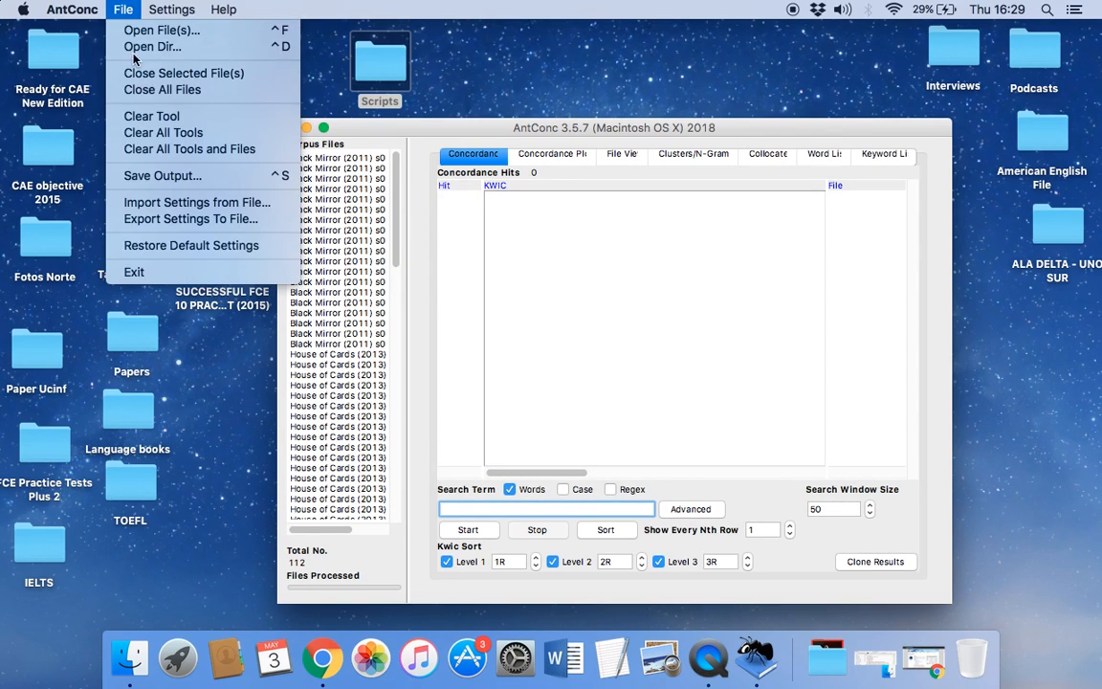
pyautogui.click(135, 47)
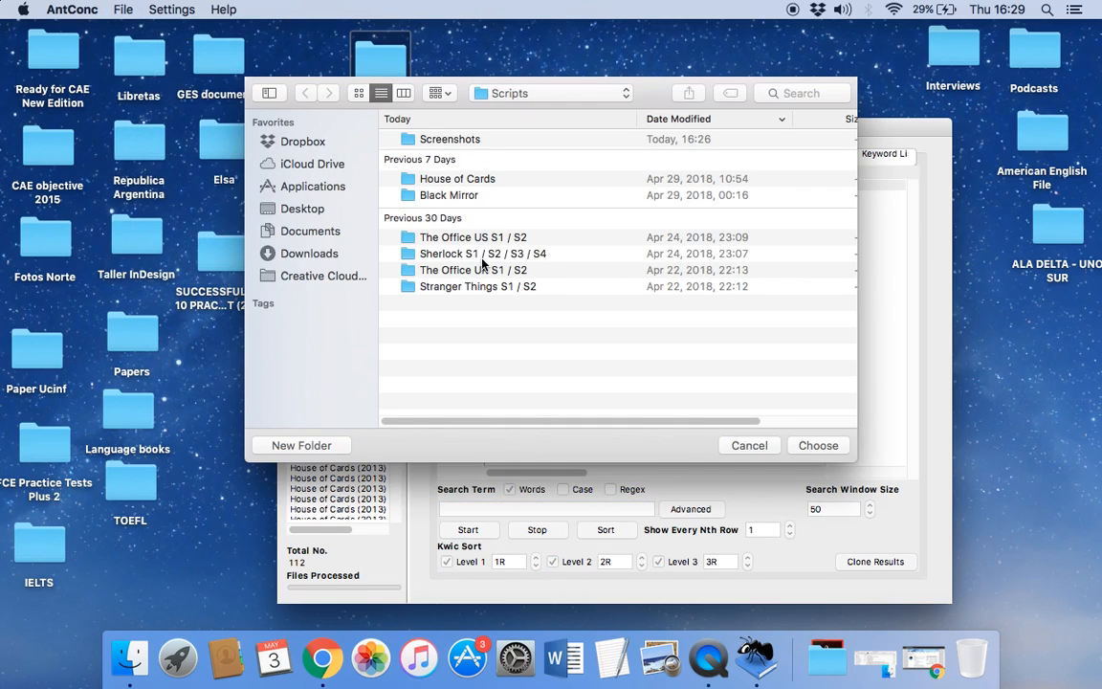
pyautogui.click(484, 255)
pyautogui.click(824, 445)
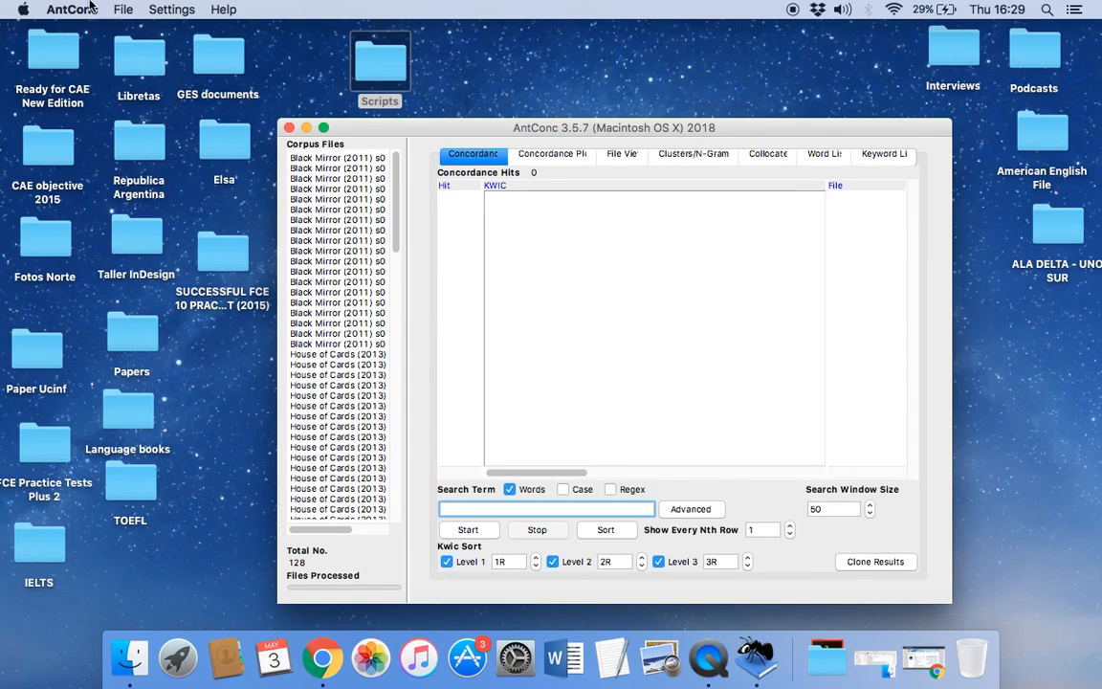
# Add the directory The Office UK S1 / S2 to the corpus files
pyautogui.click(122, 9)
pyautogui.click(135, 47)
pyautogui.click(430, 269)
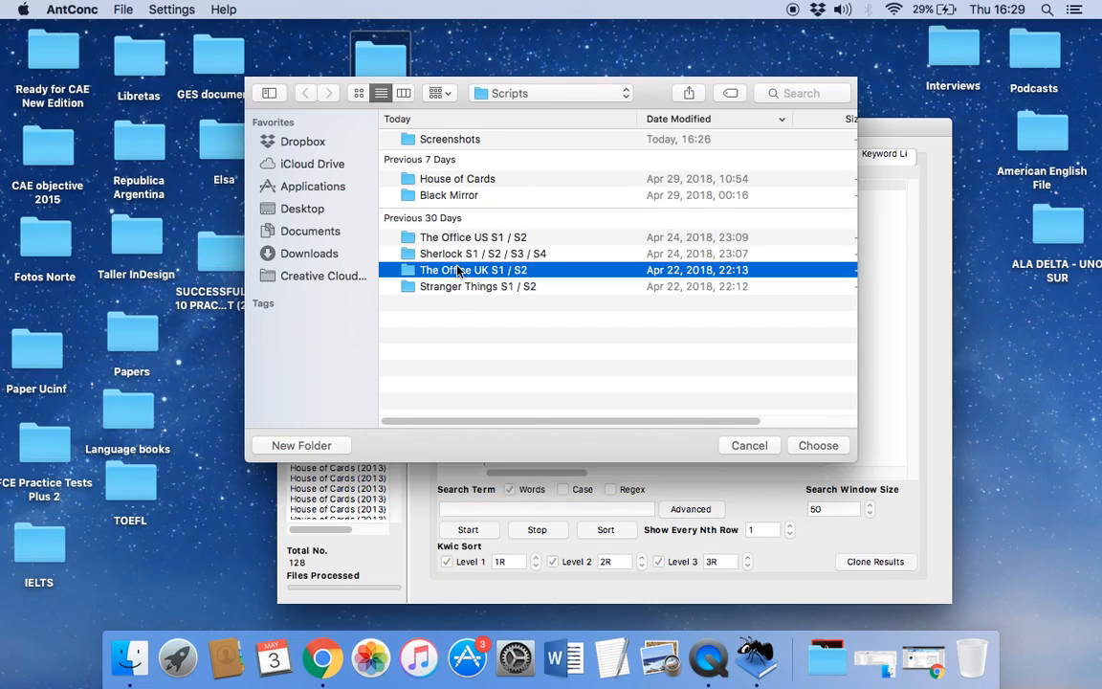
pyautogui.click(812, 448)
# Add the directory Stranger Things S1 / S2 to the corpus files and look through the loaded file list
pyautogui.click(122, 8)
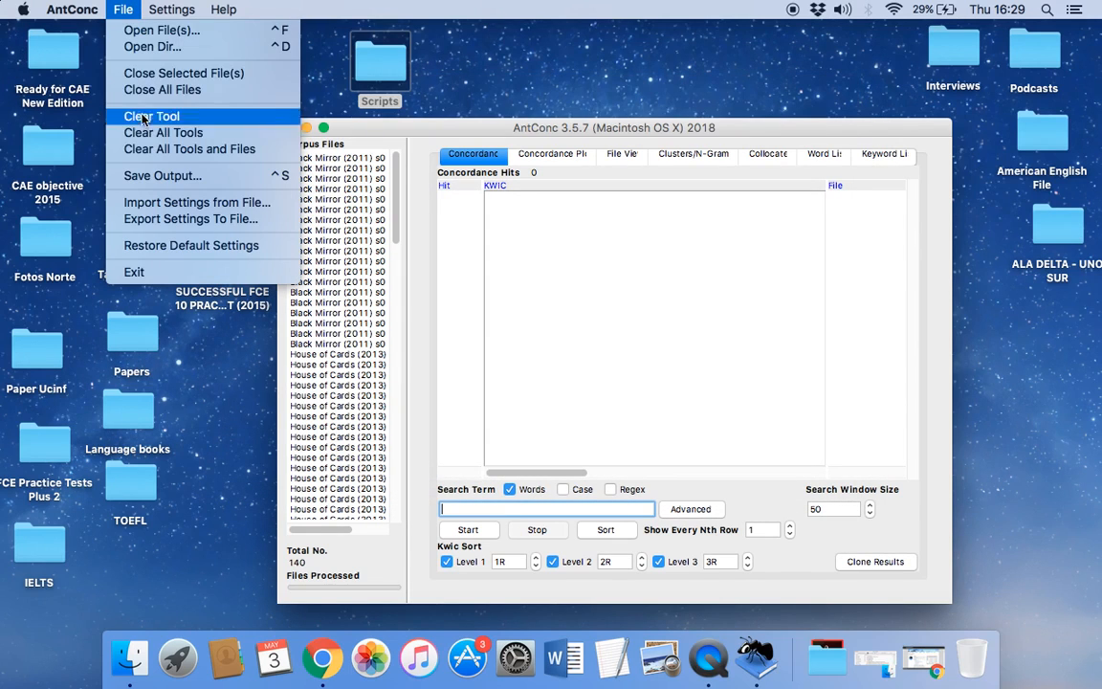
pyautogui.click(146, 50)
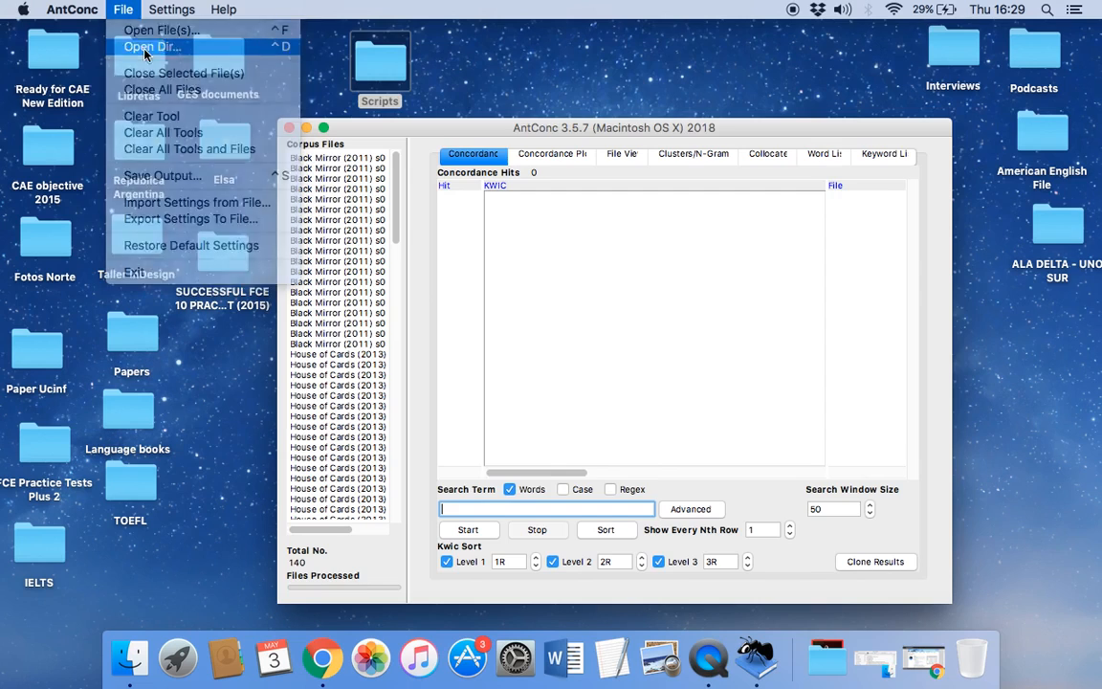
pyautogui.click(473, 285)
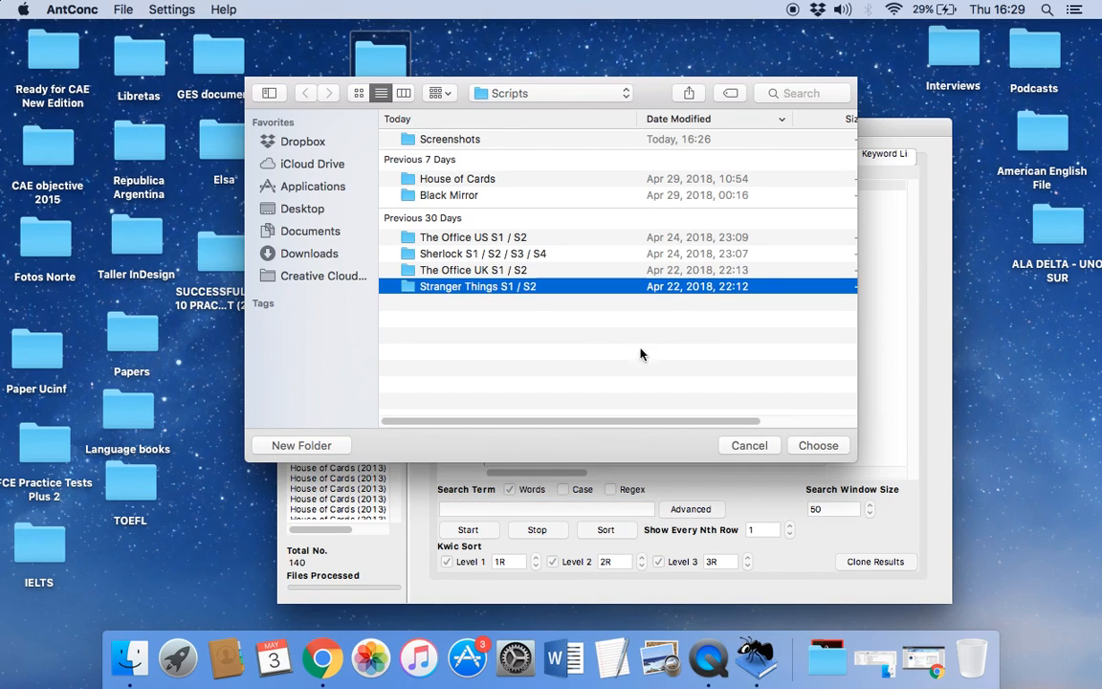
pyautogui.click(815, 445)
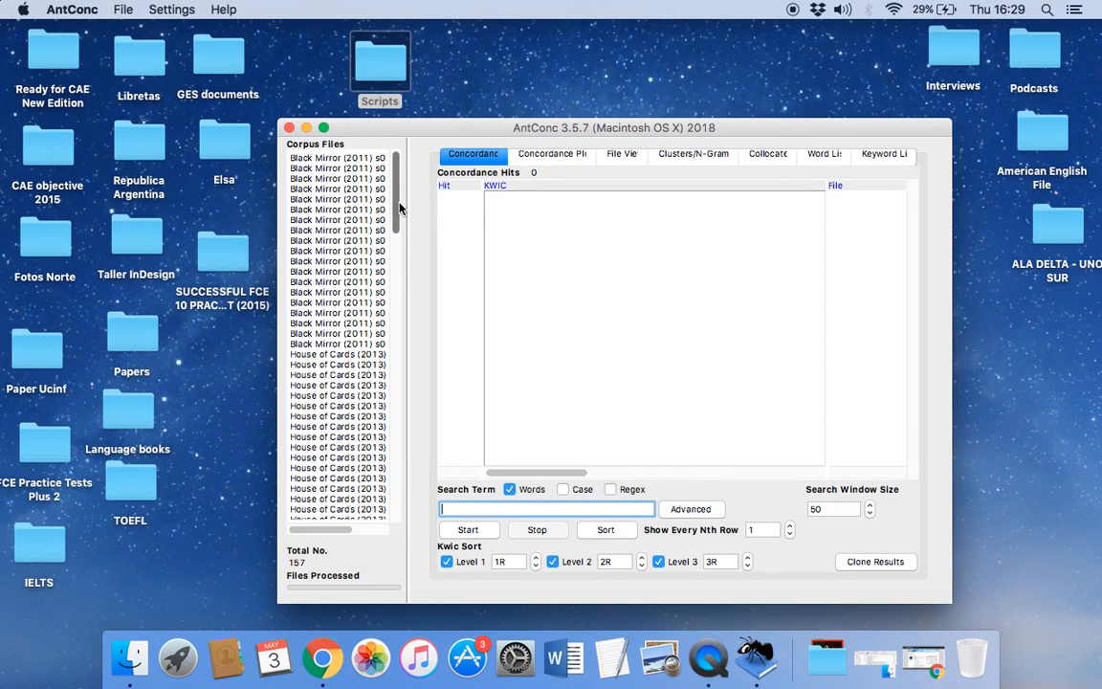
pyautogui.moveTo(395, 202); pyautogui.dragTo(389, 388)
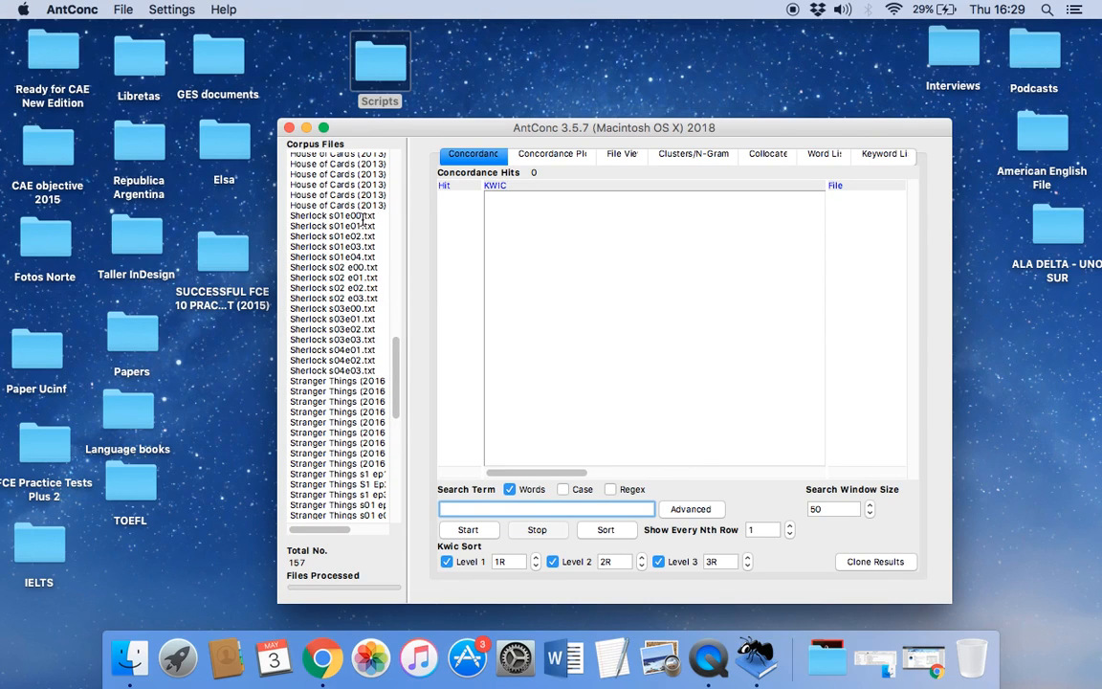
pyautogui.moveTo(397, 400); pyautogui.dragTo(387, 199)
# Run a concordance search for "ain't" and enlarge the AntConc window to give the results more room
pyautogui.moveTo(522, 131); pyautogui.dragTo(466, 115)
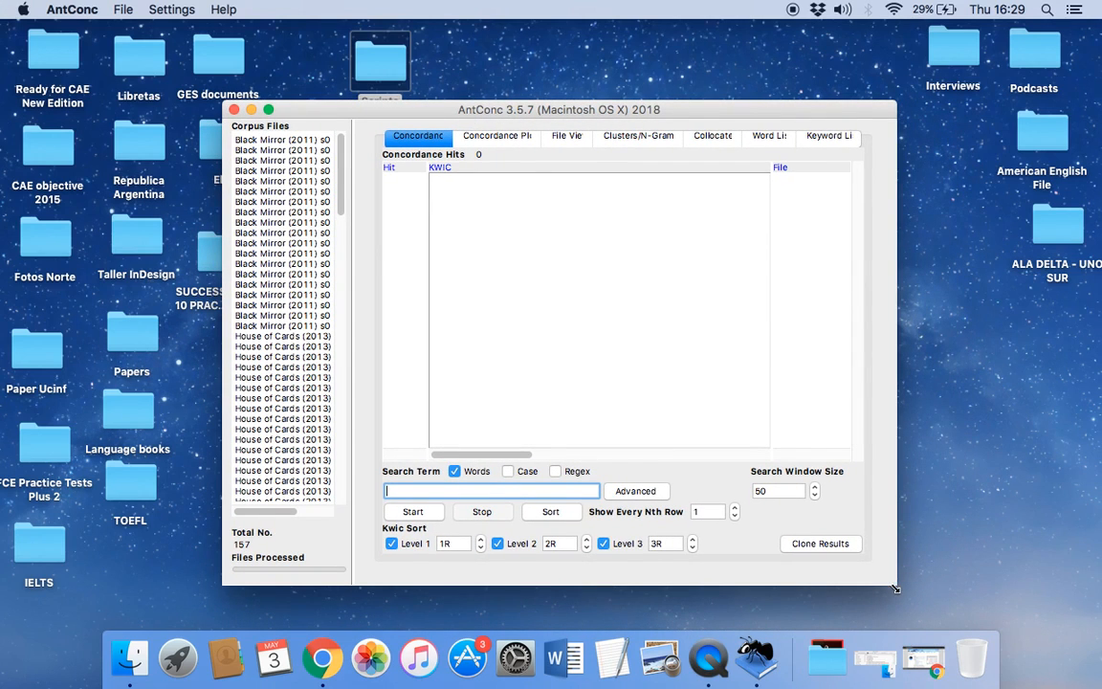
pyautogui.moveTo(895, 584); pyautogui.dragTo(948, 579)
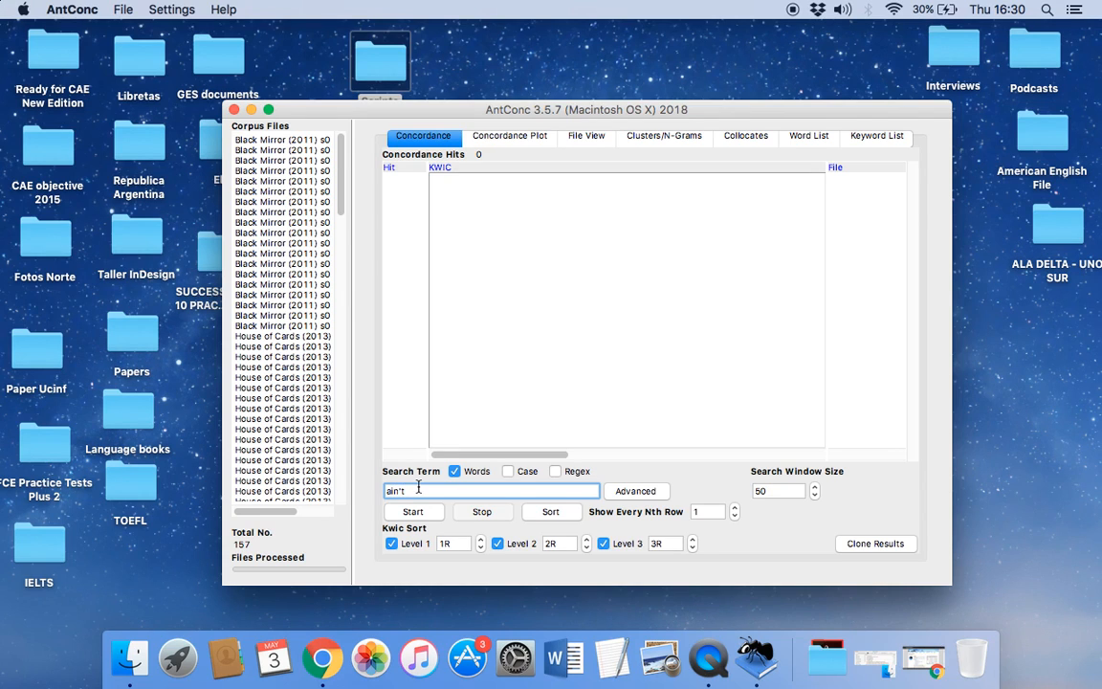
pyautogui.click(419, 512)
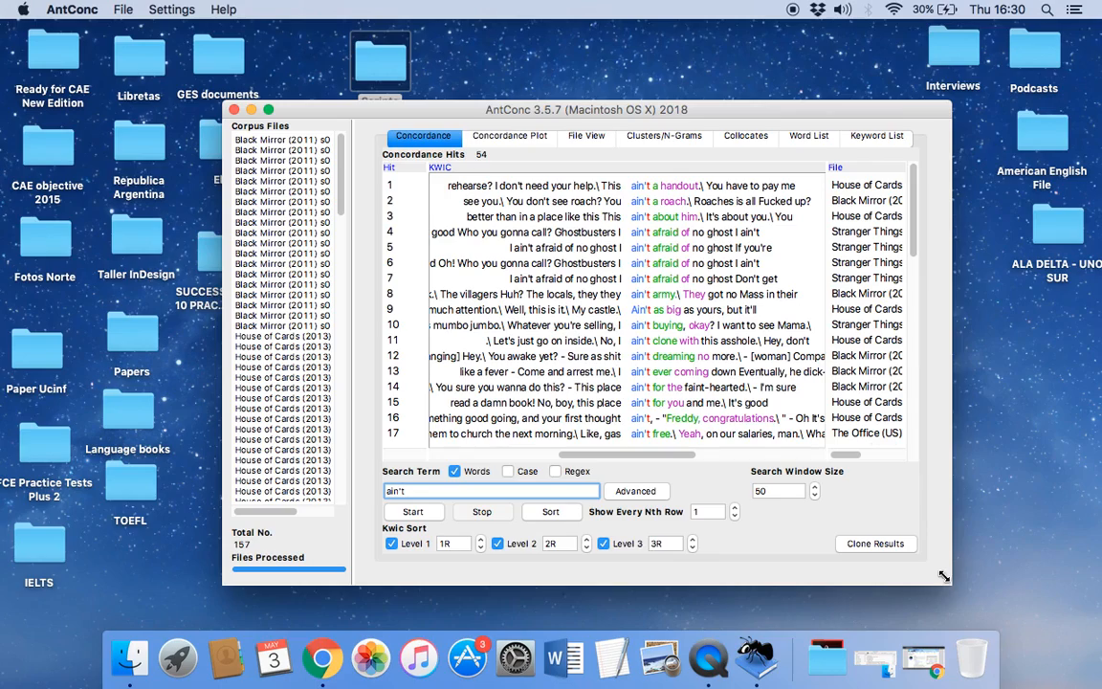
pyautogui.moveTo(943, 575); pyautogui.dragTo(1029, 612)
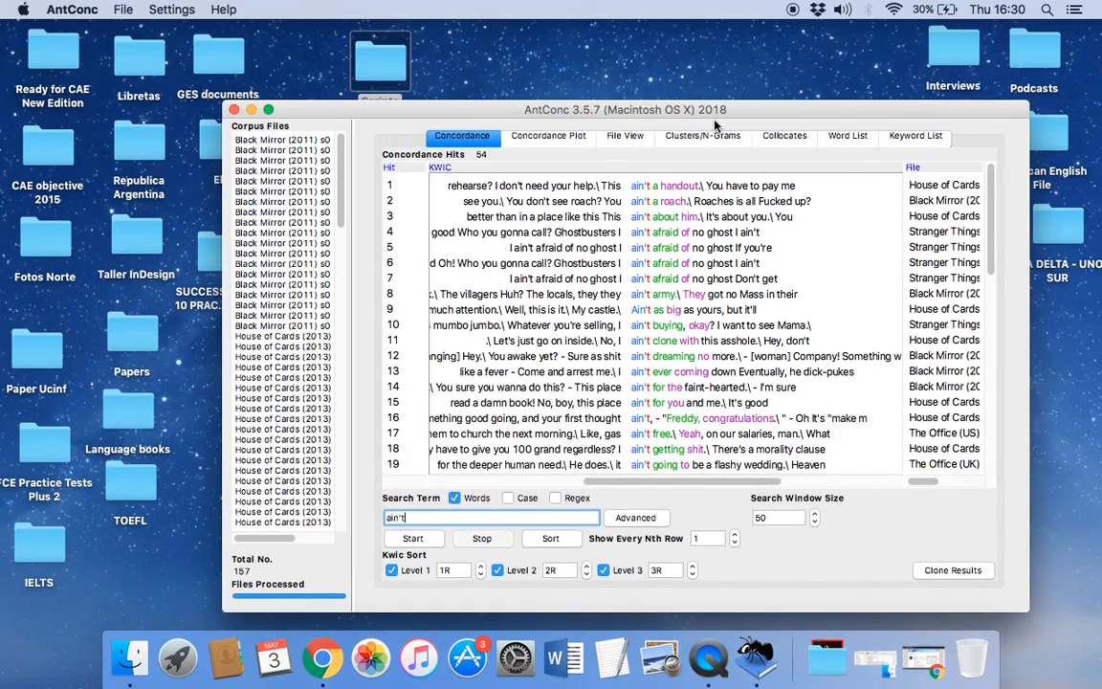
pyautogui.moveTo(635, 105); pyautogui.dragTo(594, 84)
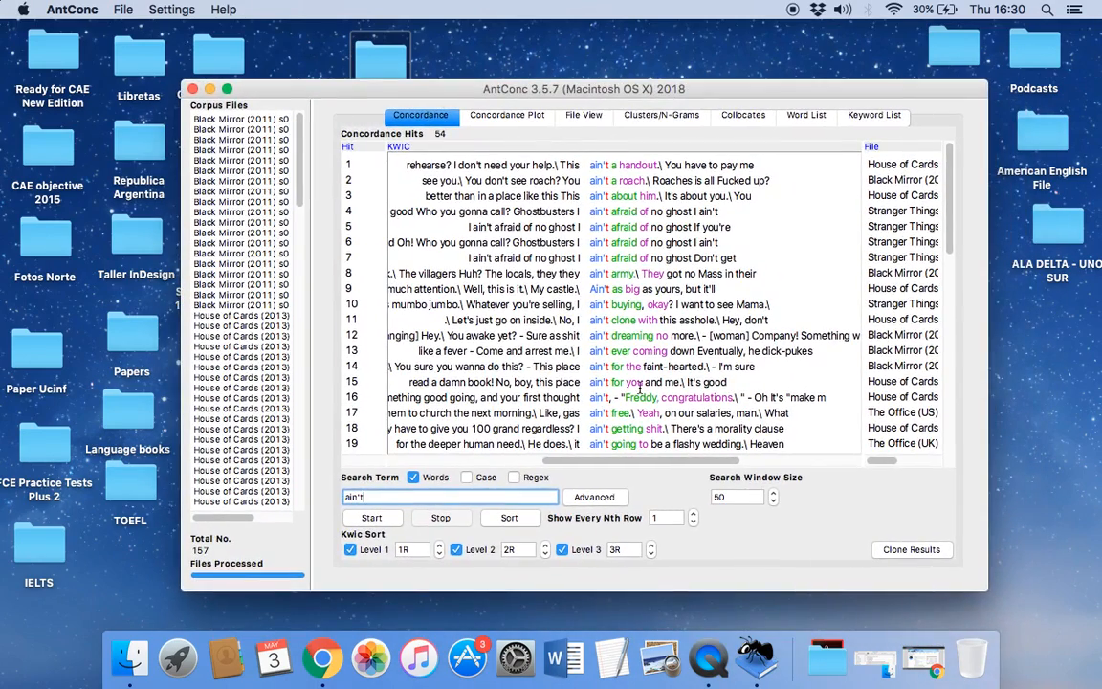
# Set the search window size to 60, rerun the "ain't" concordance and check the source file names of the hits
pyautogui.click(775, 493)
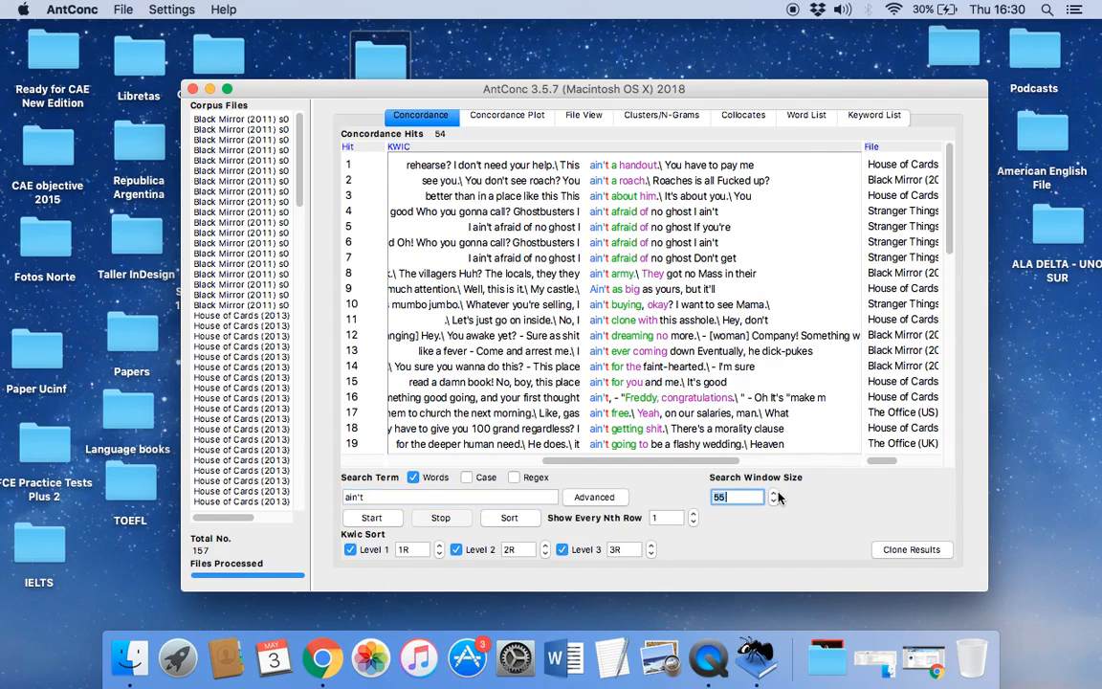
pyautogui.click(372, 518)
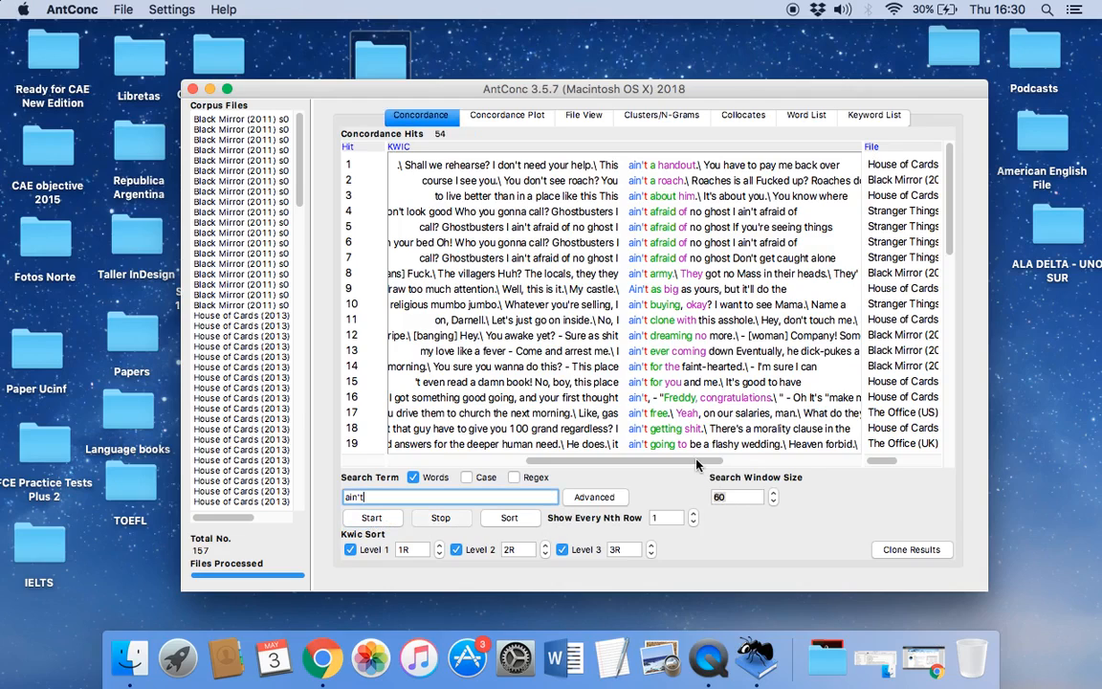
pyautogui.moveTo(696, 463); pyautogui.dragTo(714, 463)
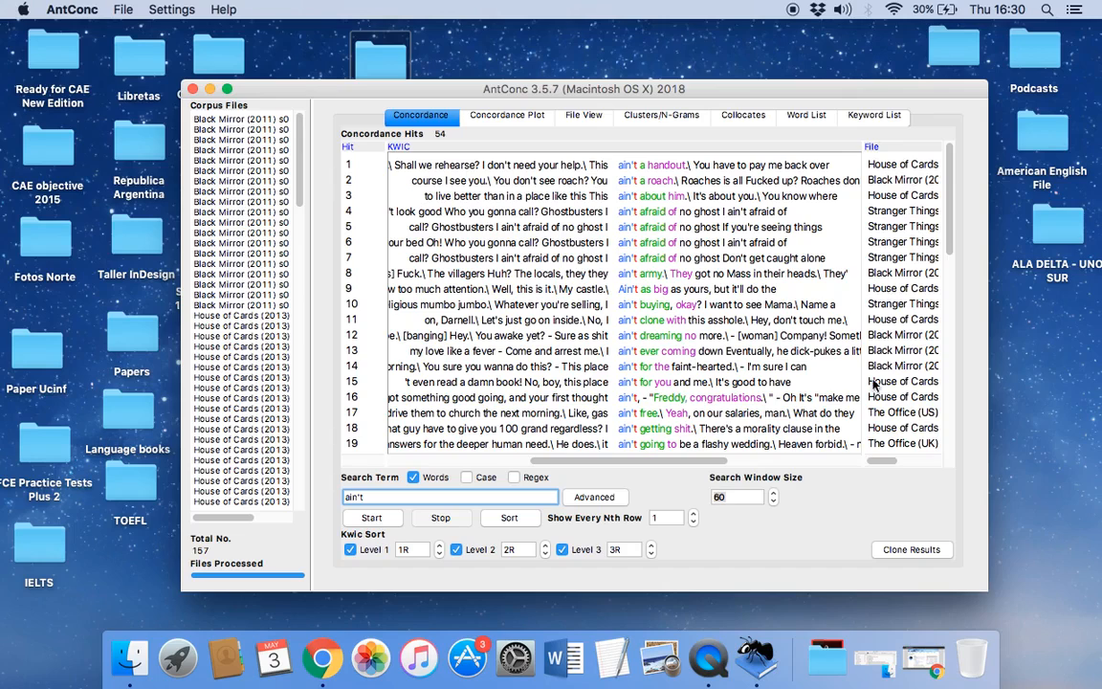
pyautogui.moveTo(881, 462); pyautogui.dragTo(940, 458)
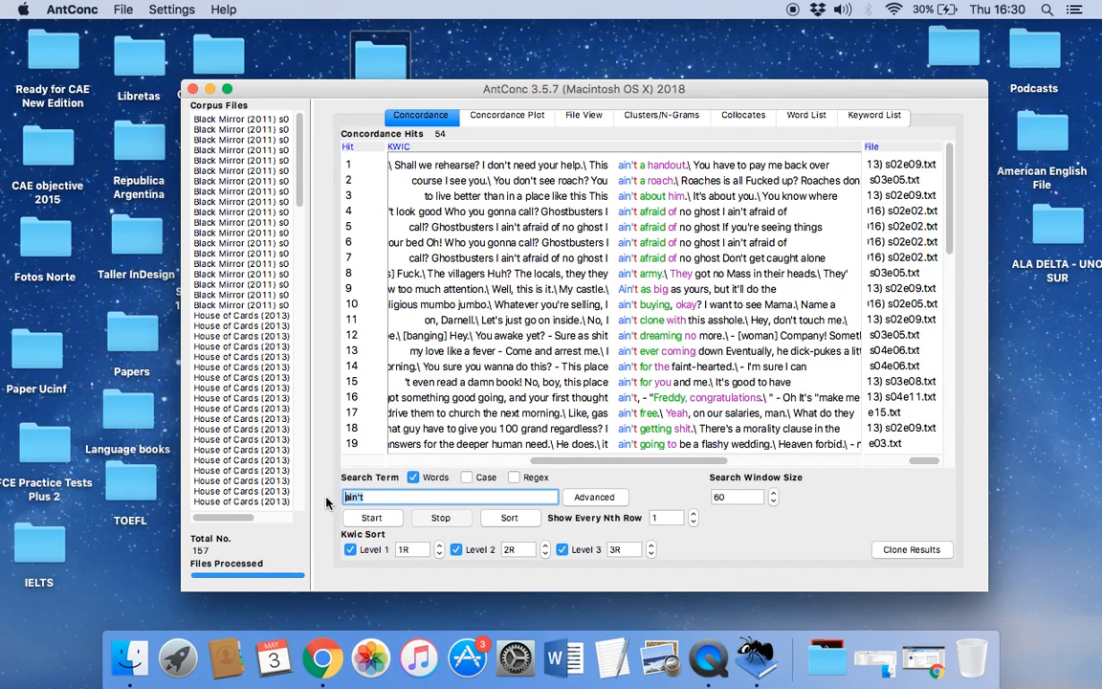
# Move the AntConc window slightly higher on the desktop and run a concordance search for the word "help"
pyautogui.moveTo(649, 91); pyautogui.dragTo(658, 61)
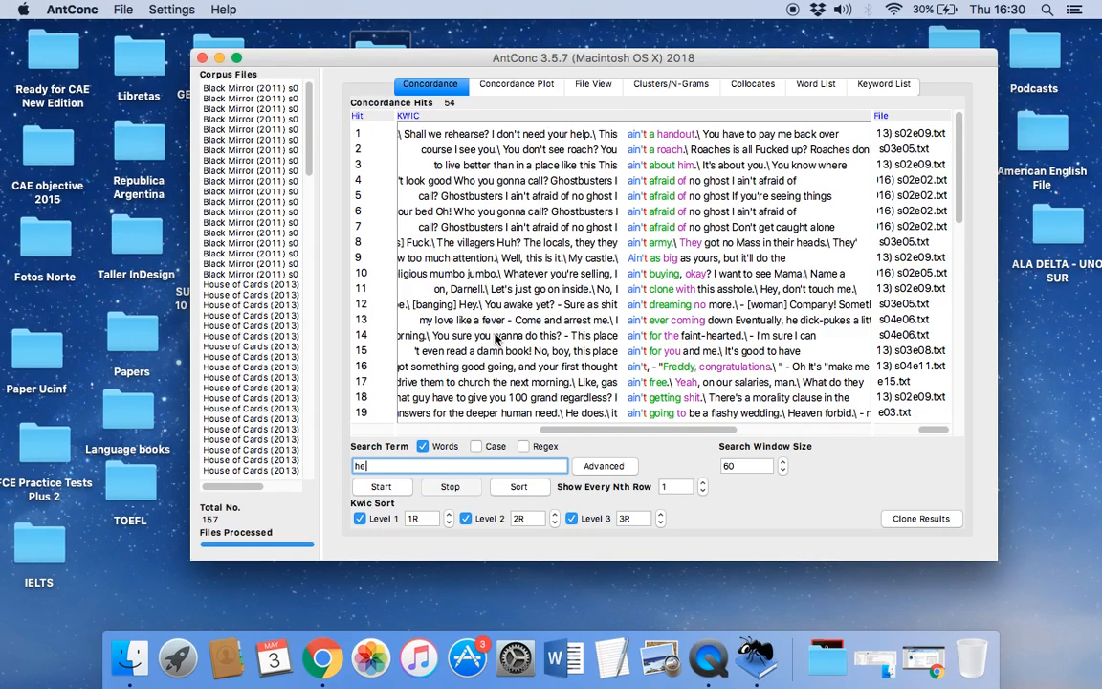
pyautogui.write('lp')
pyautogui.press('Return')
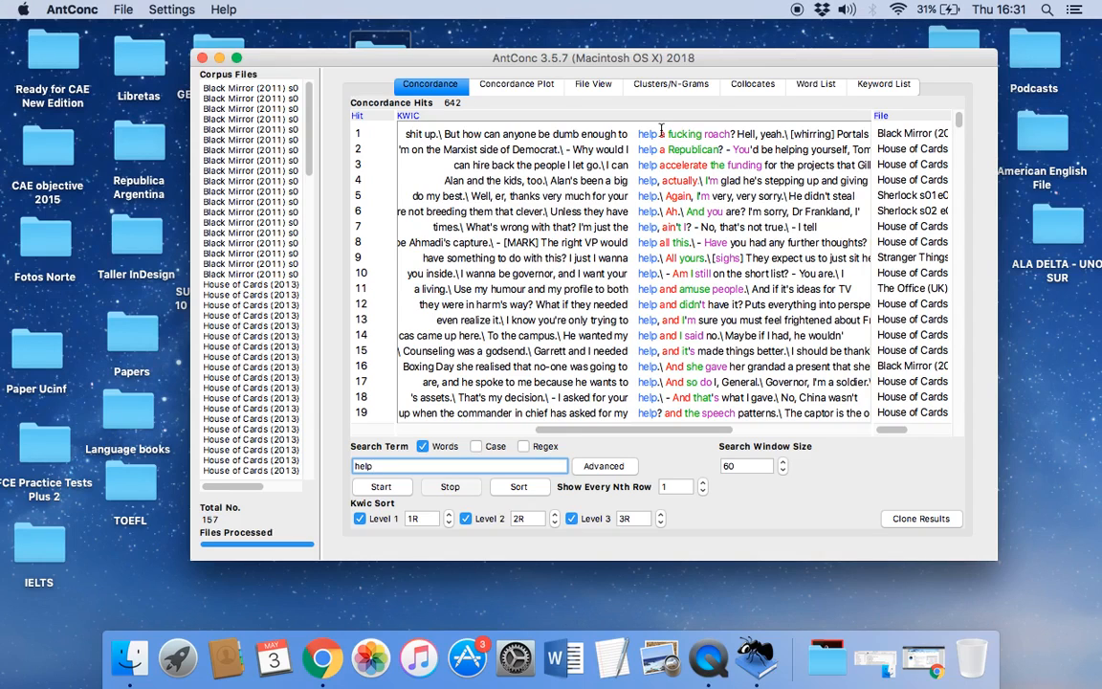
# Run separate concordance searches for the inflected forms "helps" and "helping"
pyautogui.press('Return')
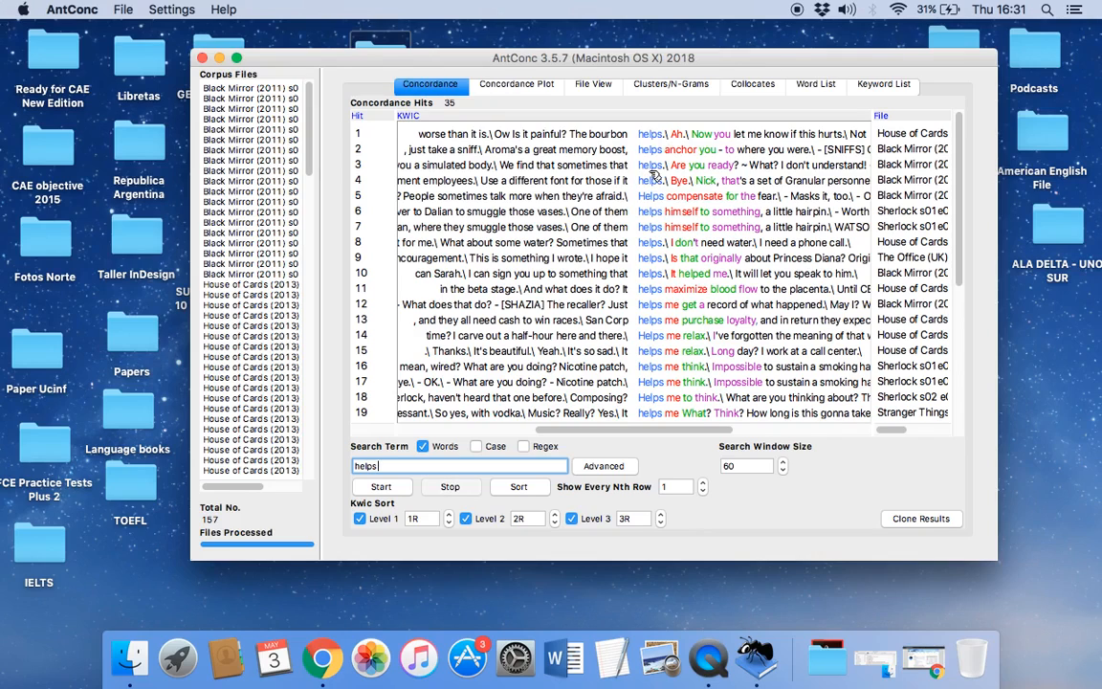
pyautogui.write('ing')
pyautogui.press('Return')
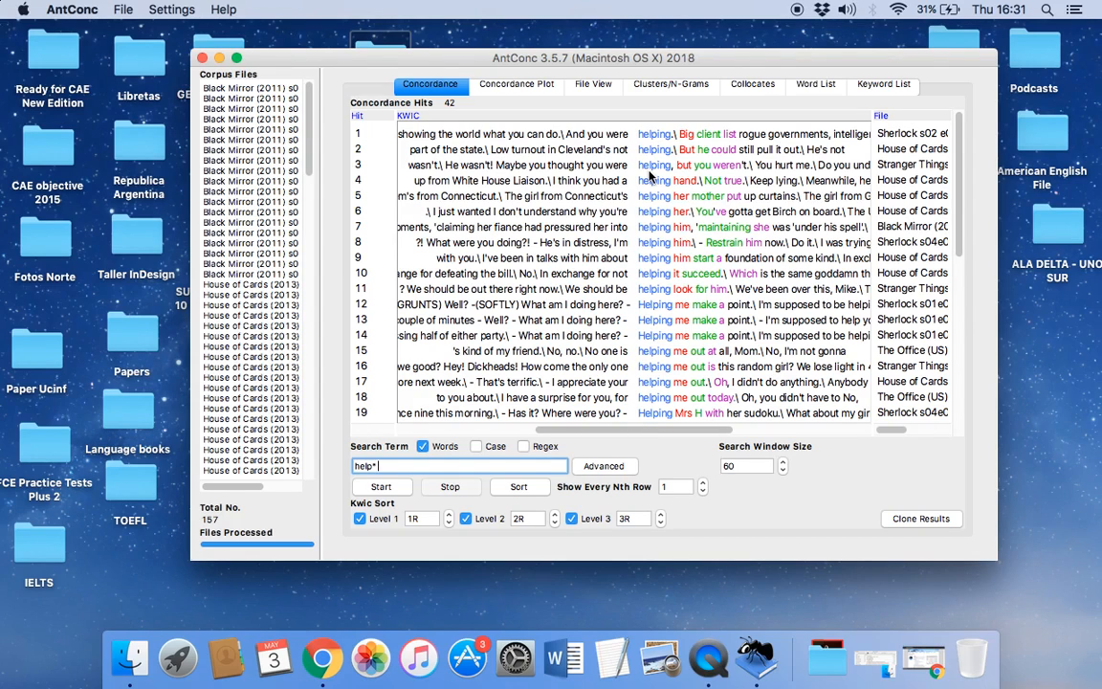
# Run a wildcard concordance search for "help*" and look through the different word forms among the hits
pyautogui.press('Return')
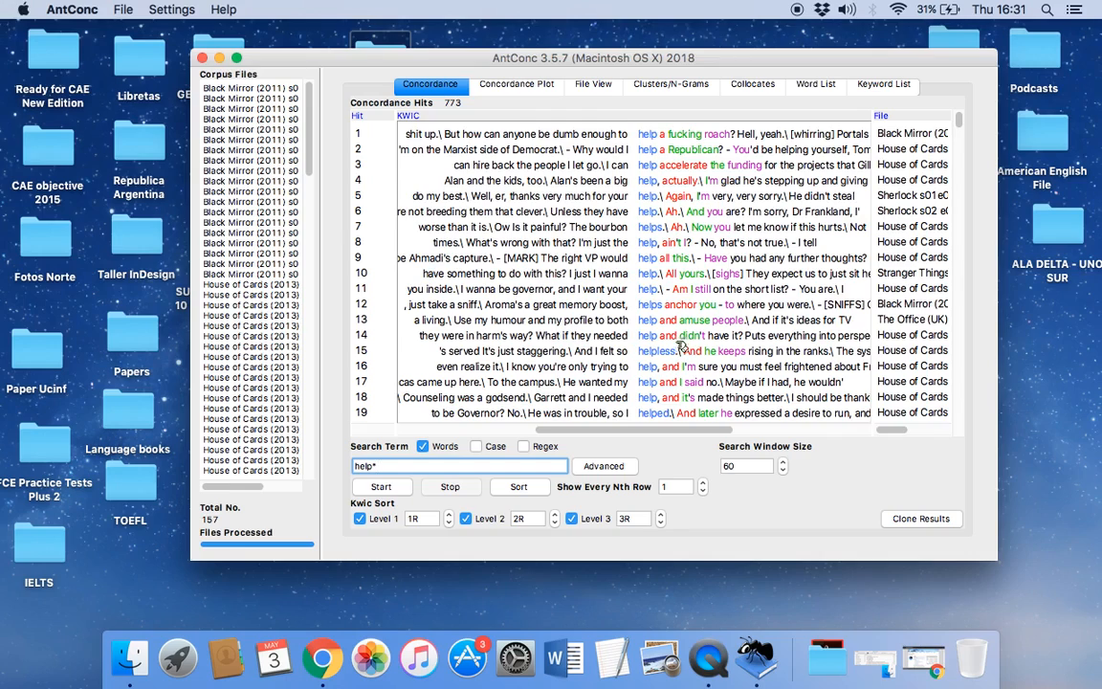
pyautogui.scroll(-3, 676, 354)
pyautogui.scroll(-5, 672, 372)
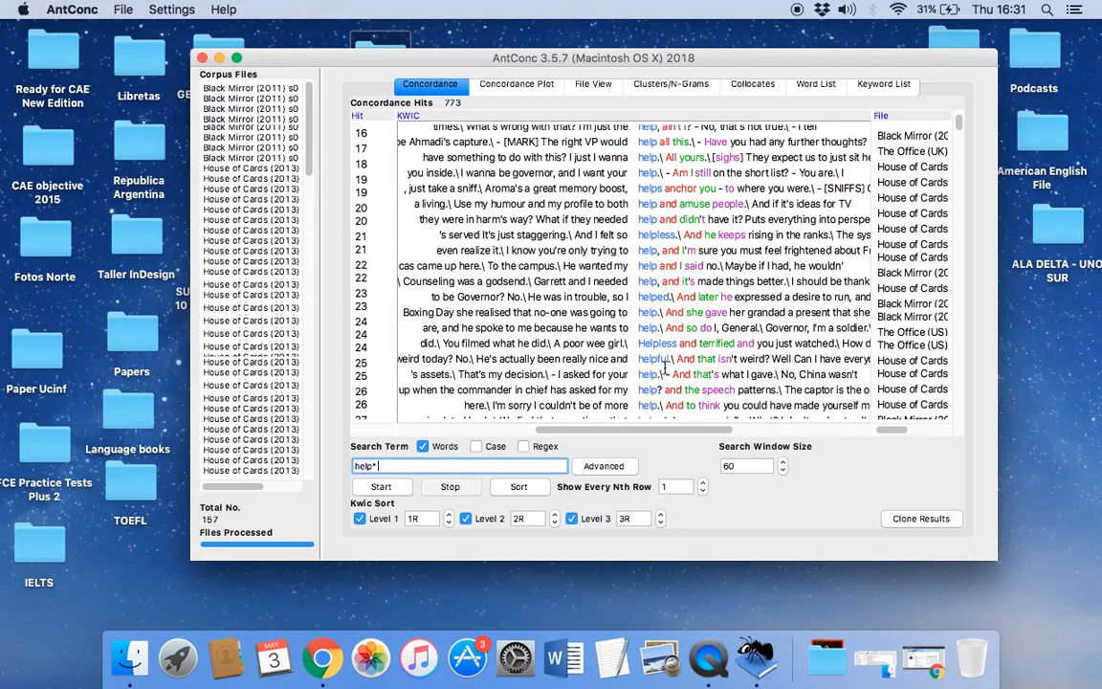
pyautogui.scroll(5, 650, 312)
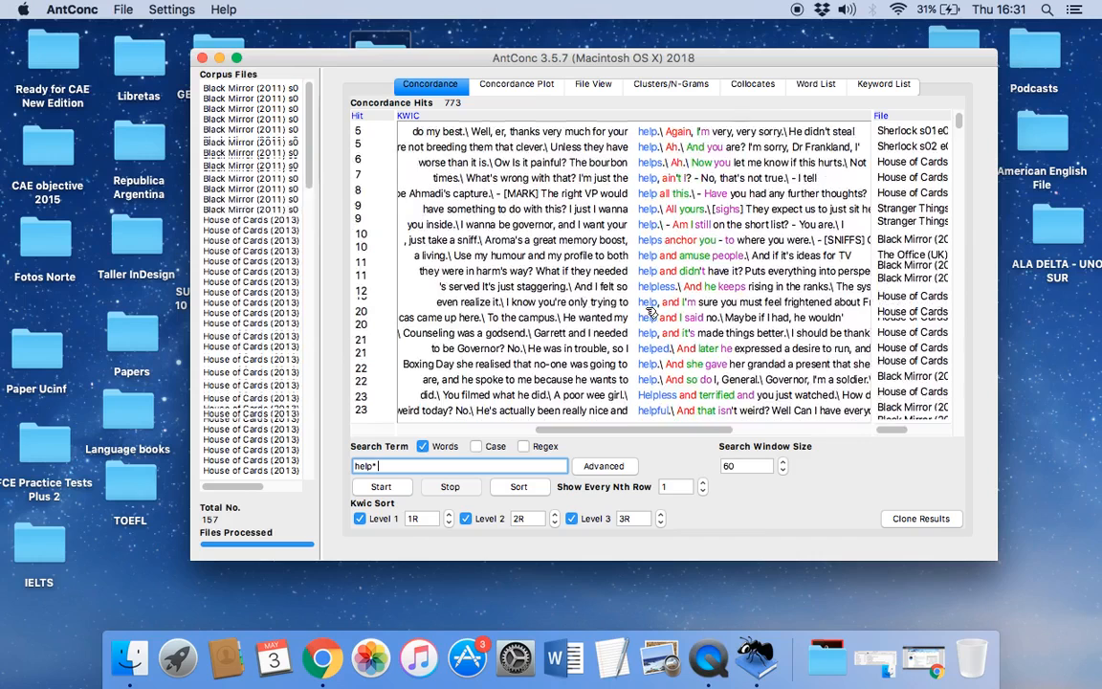
pyautogui.scroll(2, 650, 313)
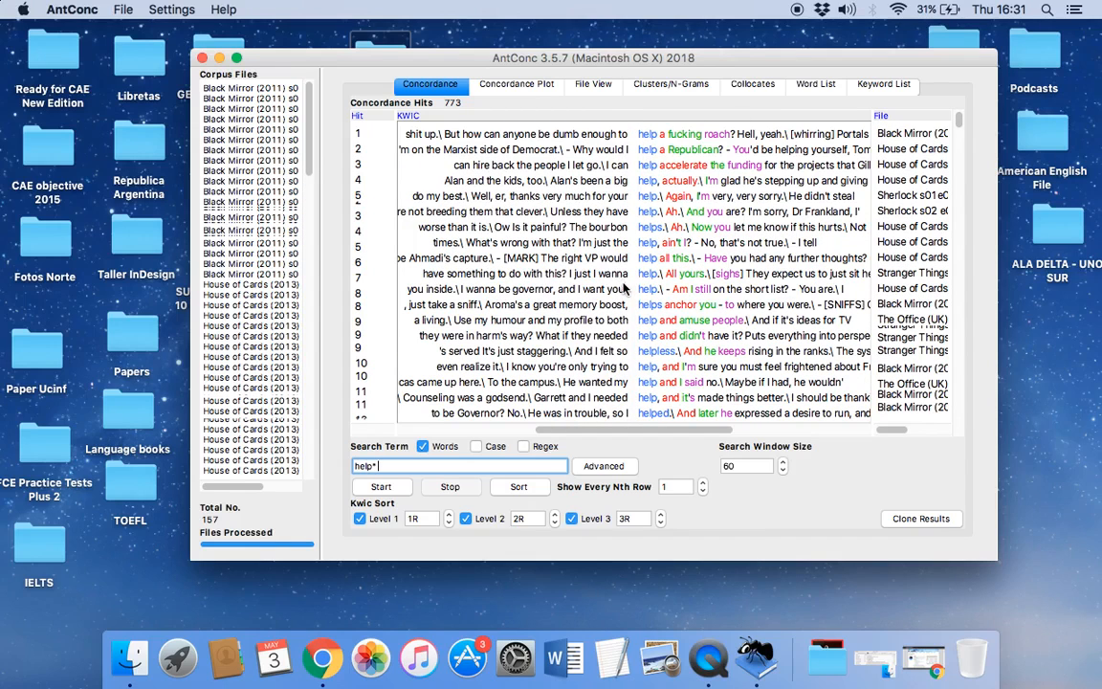